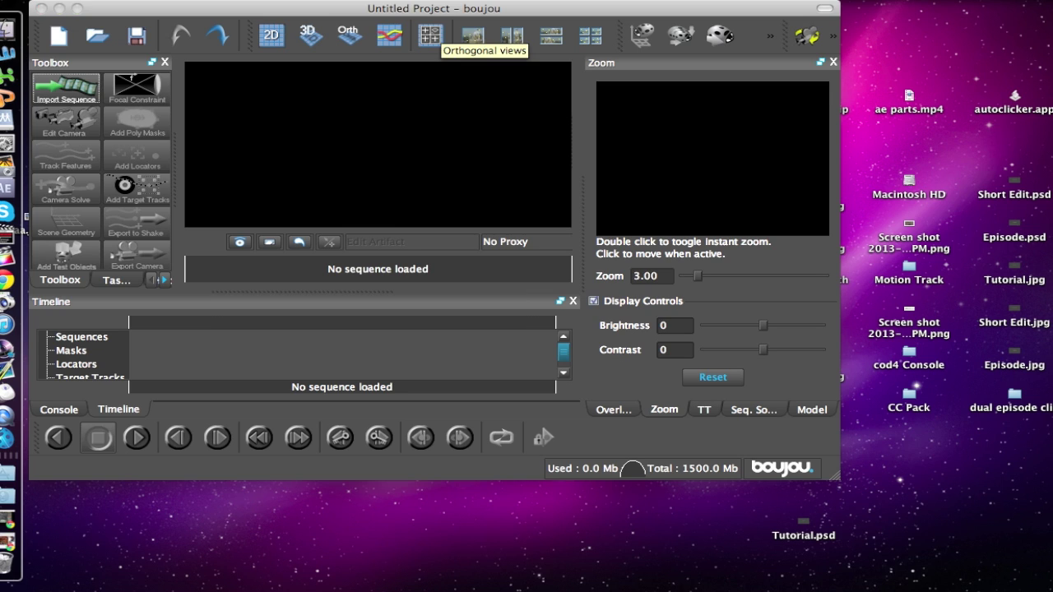
Import the Desktop jpeg folder's frames, starting at 1_000000.jpeg, as Sequence 1 with 139 frames.
click(430, 35)
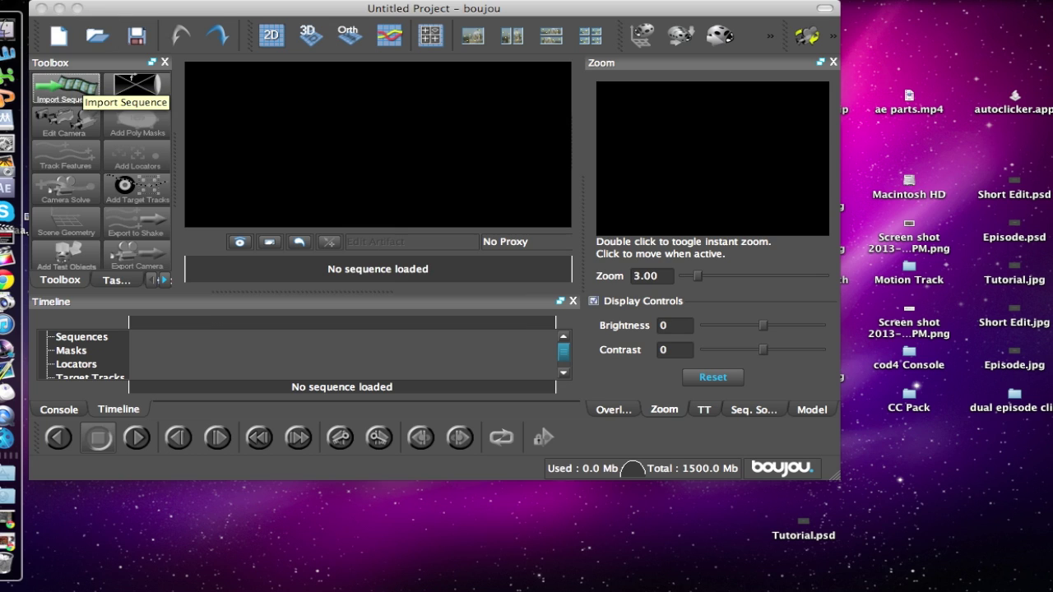
click(66, 86)
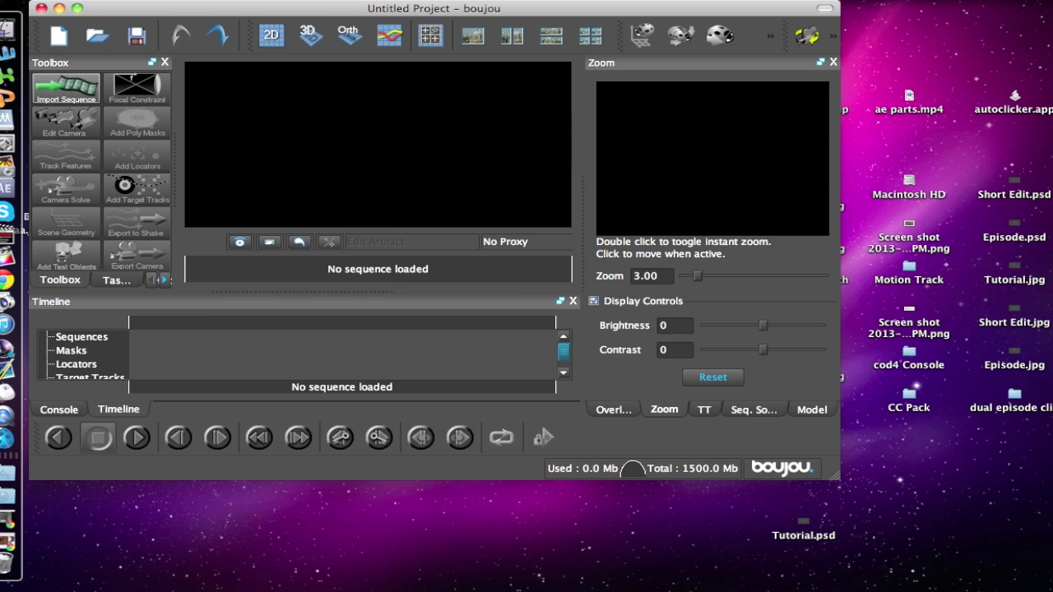
click(66, 86)
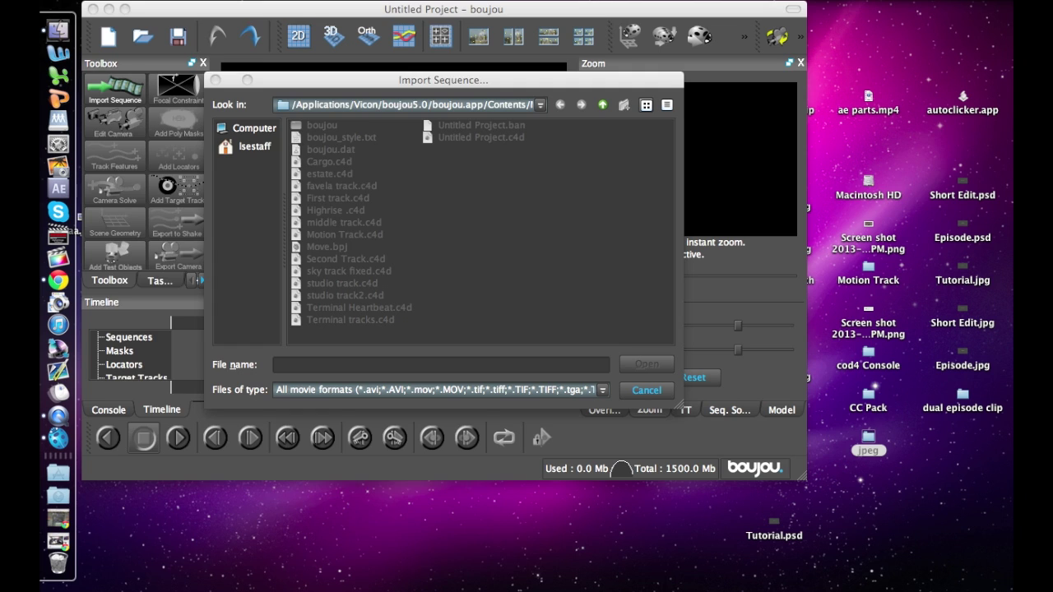
click(407, 104)
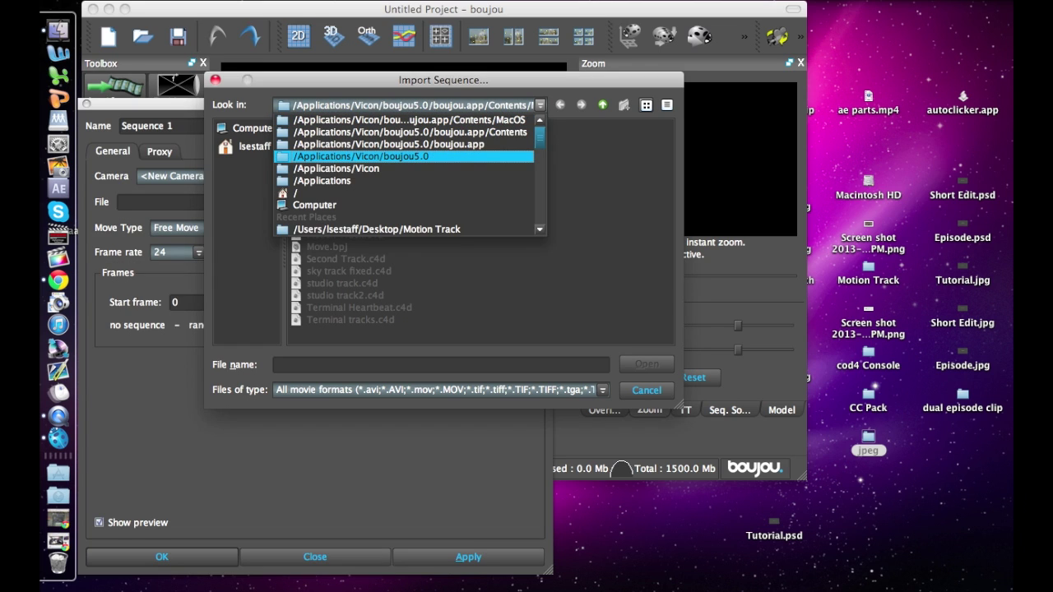
scroll(403, 173, down, 5)
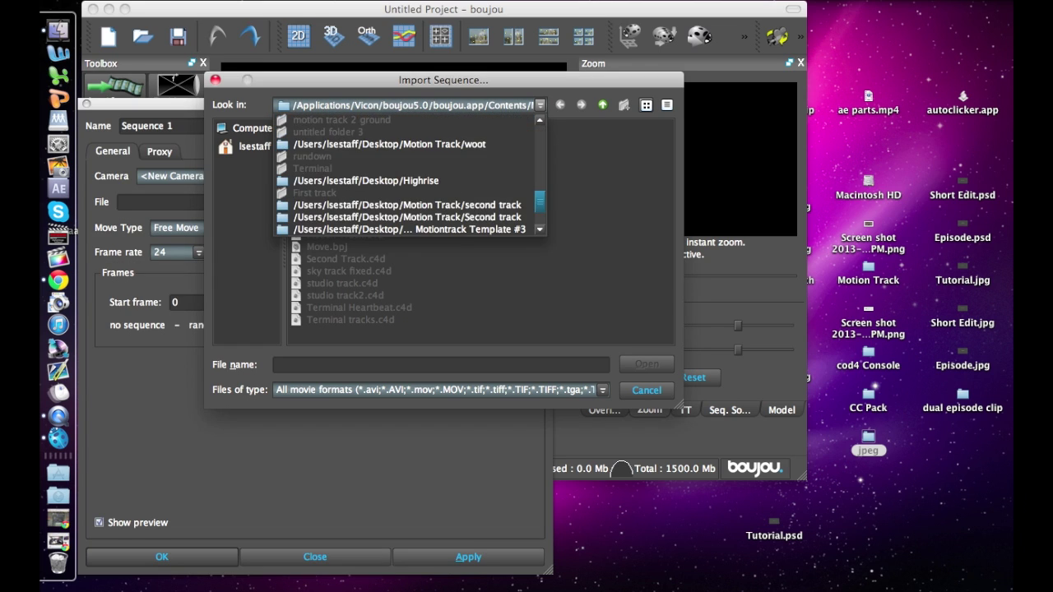
scroll(403, 180, down, 3)
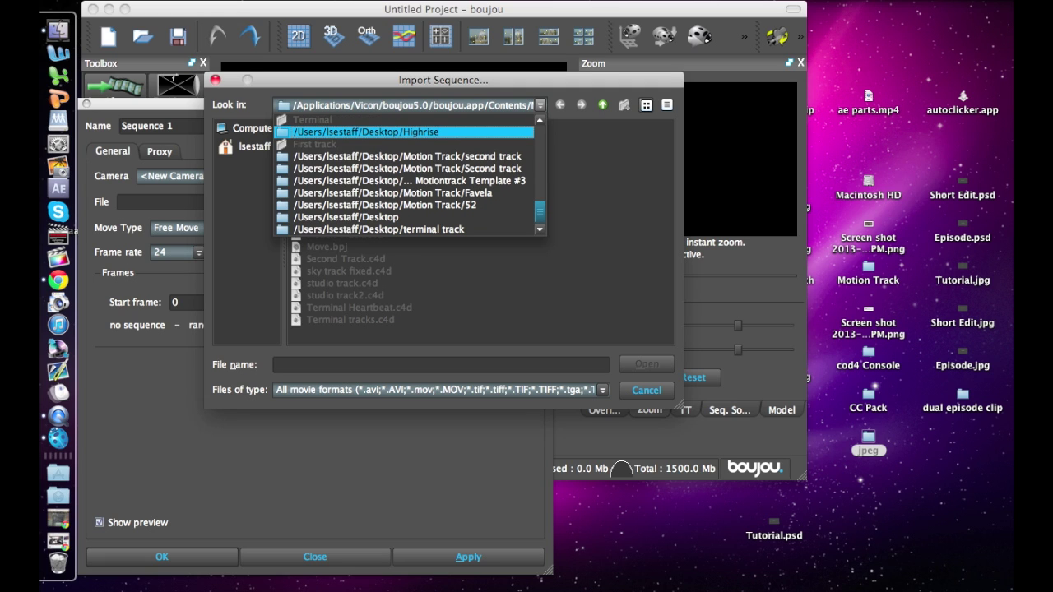
click(345, 217)
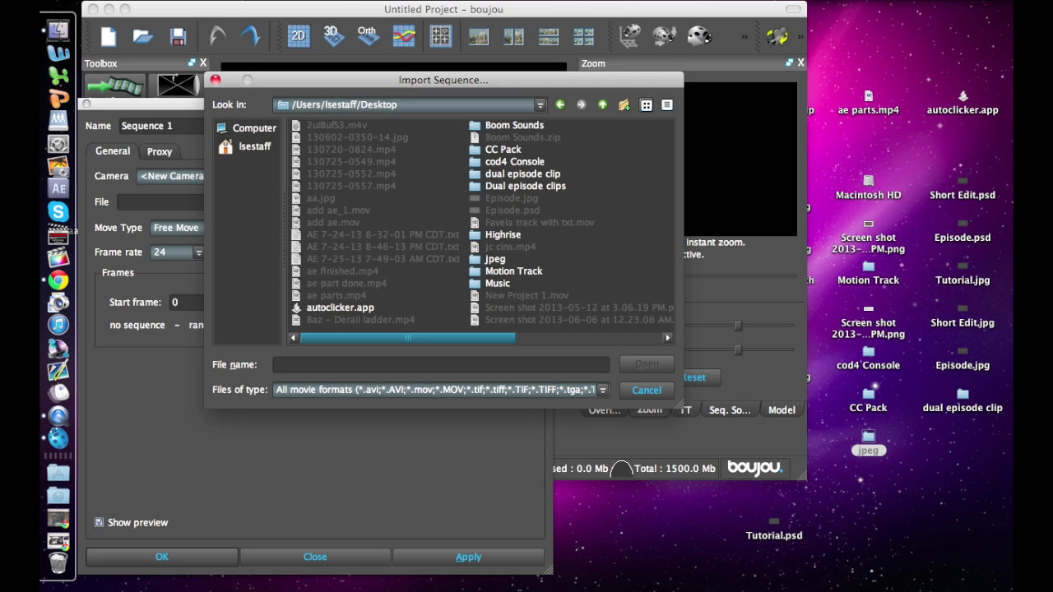
double_click(495, 258)
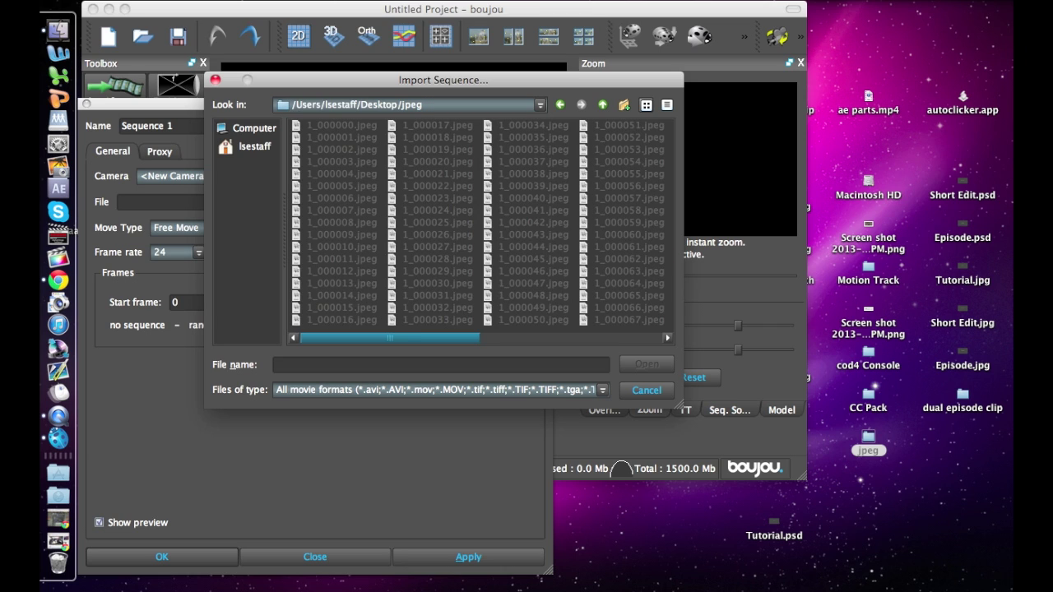
click(342, 125)
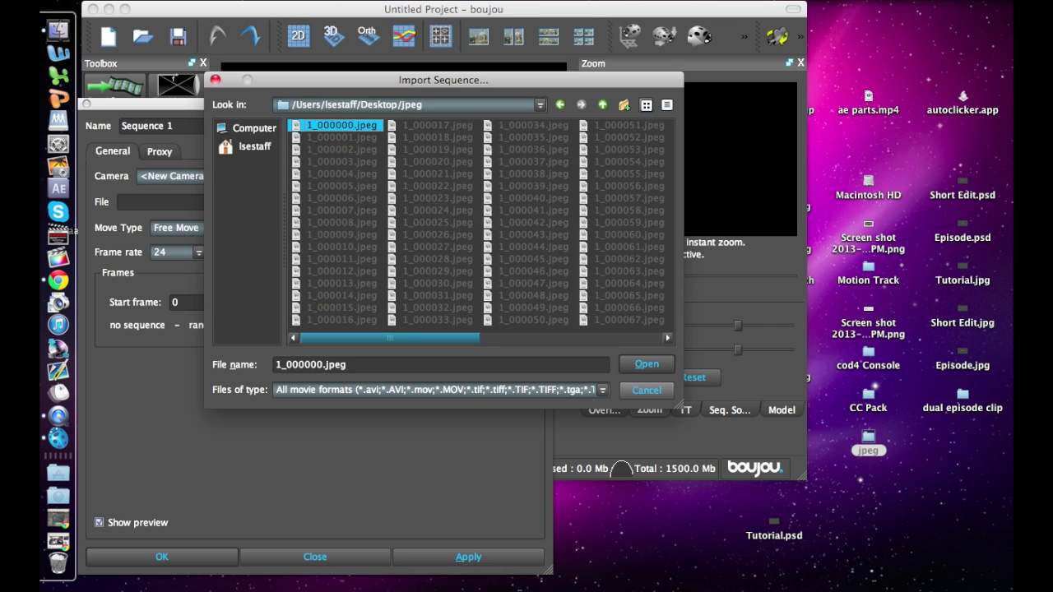
click(646, 365)
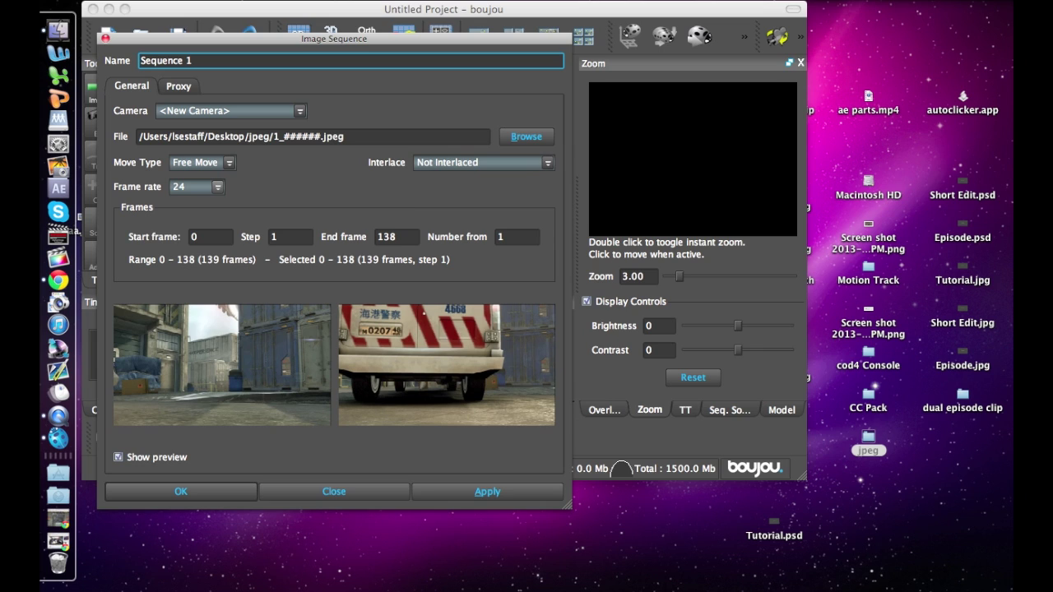
Set the sequence frame rate to 59.94 fps and apply it to create Camera 1.
click(196, 187)
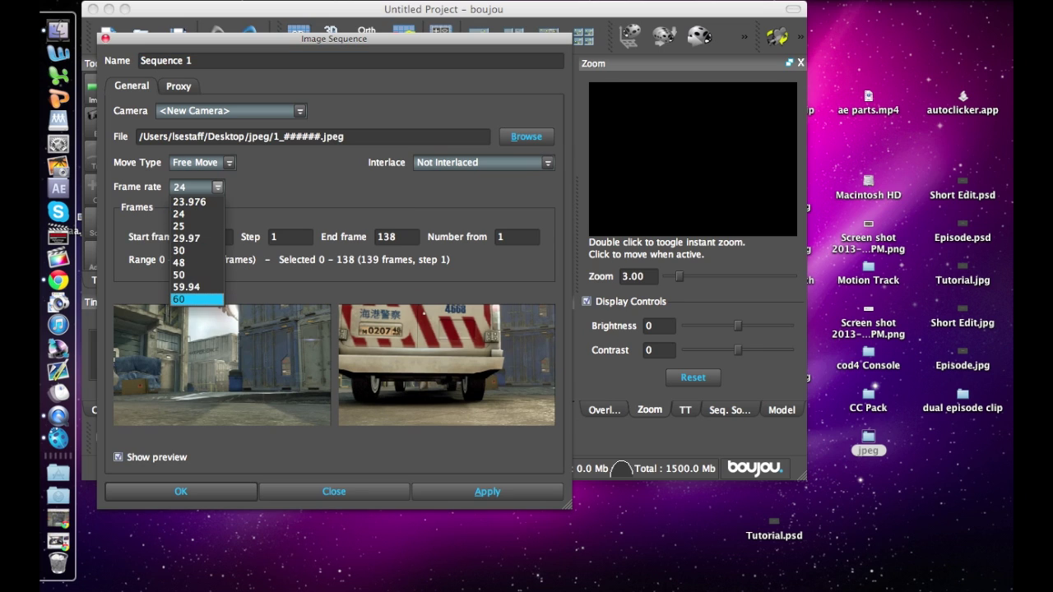
click(196, 299)
click(196, 187)
click(195, 286)
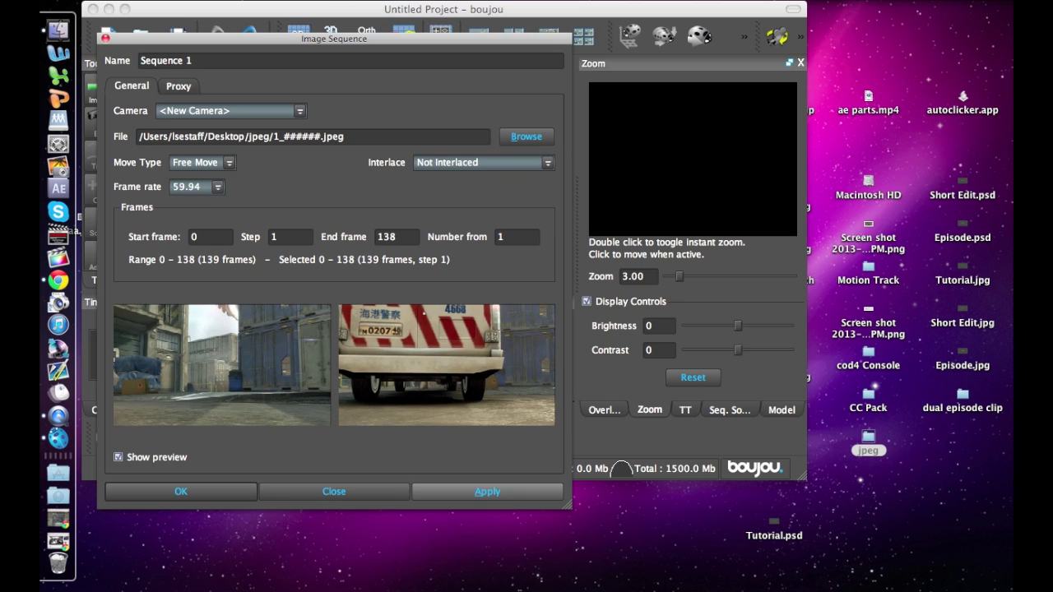
click(486, 491)
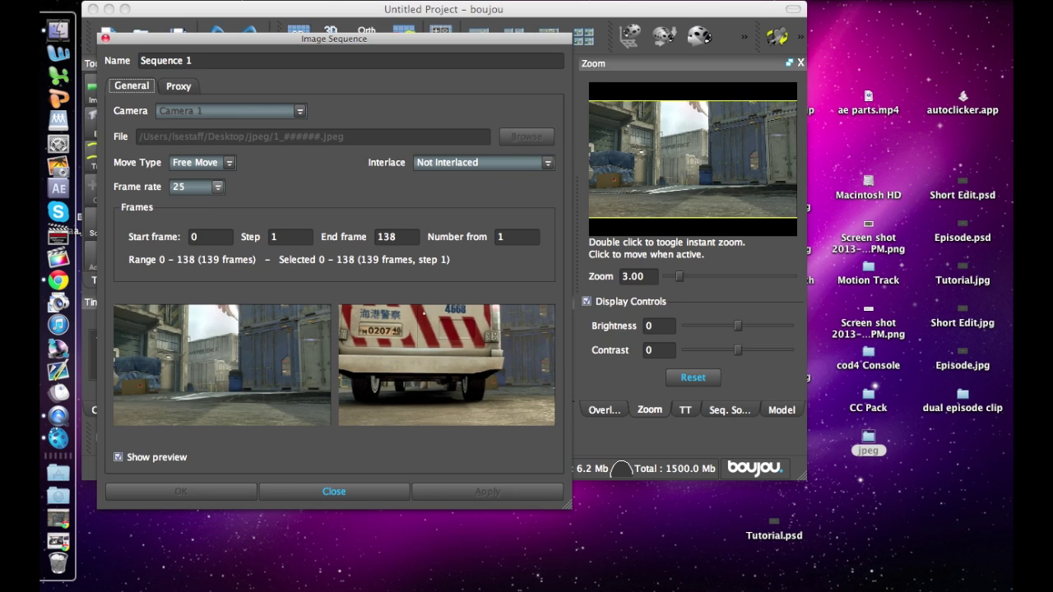
click(195, 187)
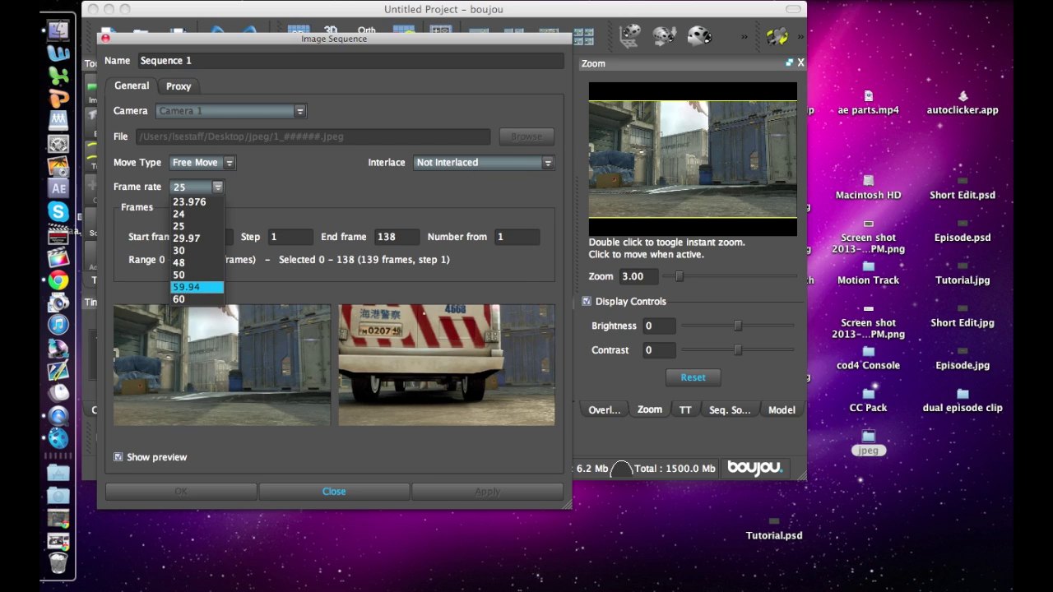
key(Return)
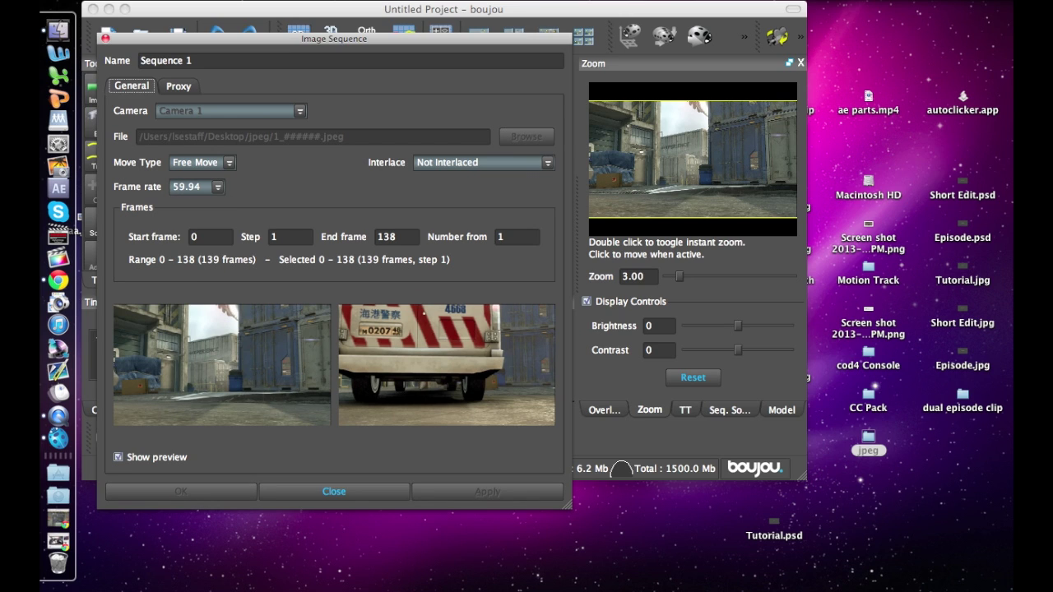
Keep Free Move as the camera move type and close the Image Sequence dialog.
click(228, 162)
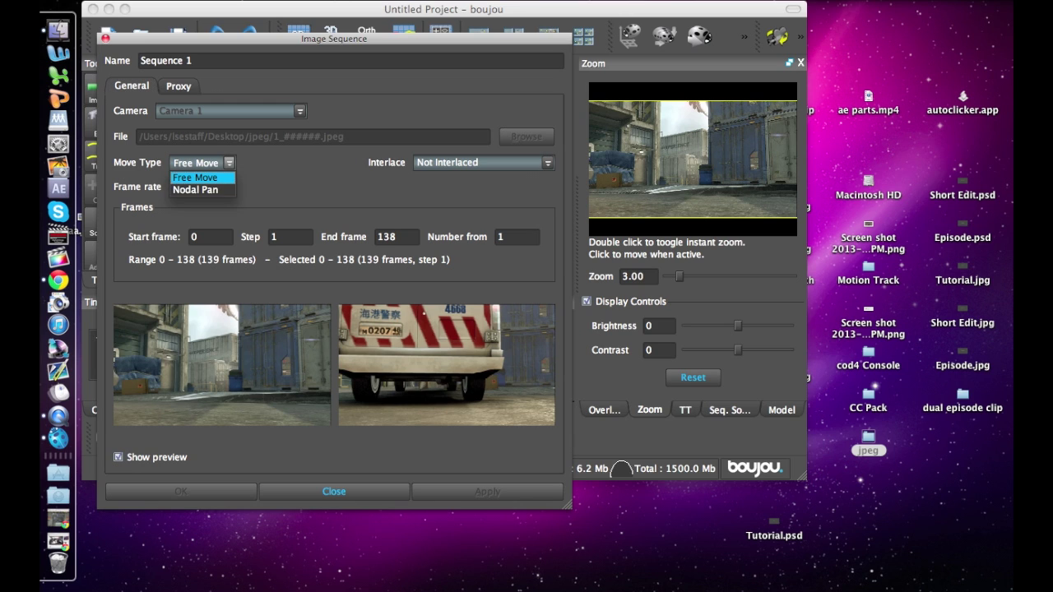
key(Return)
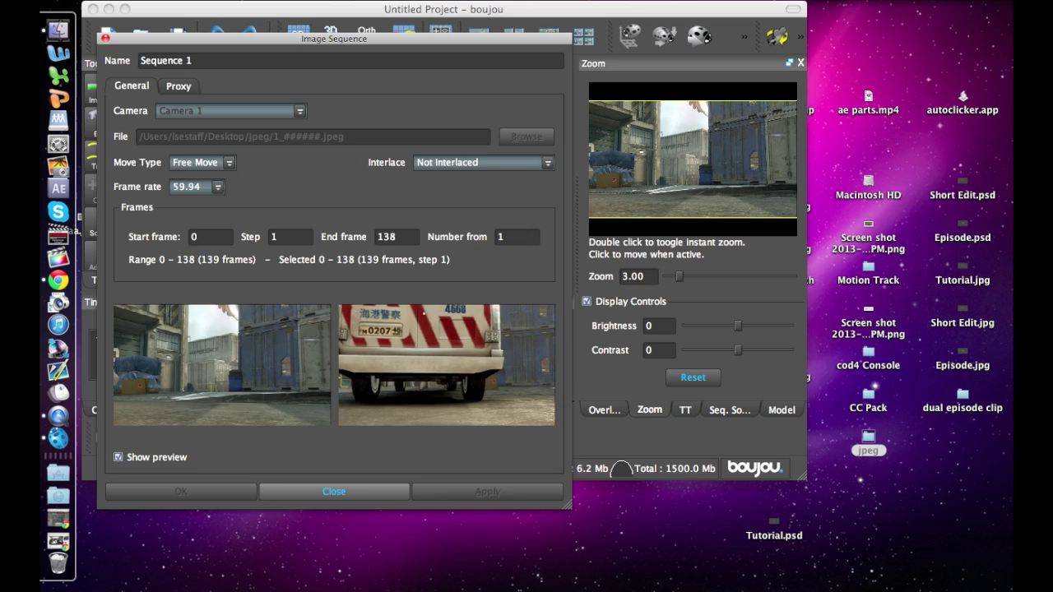
click(334, 491)
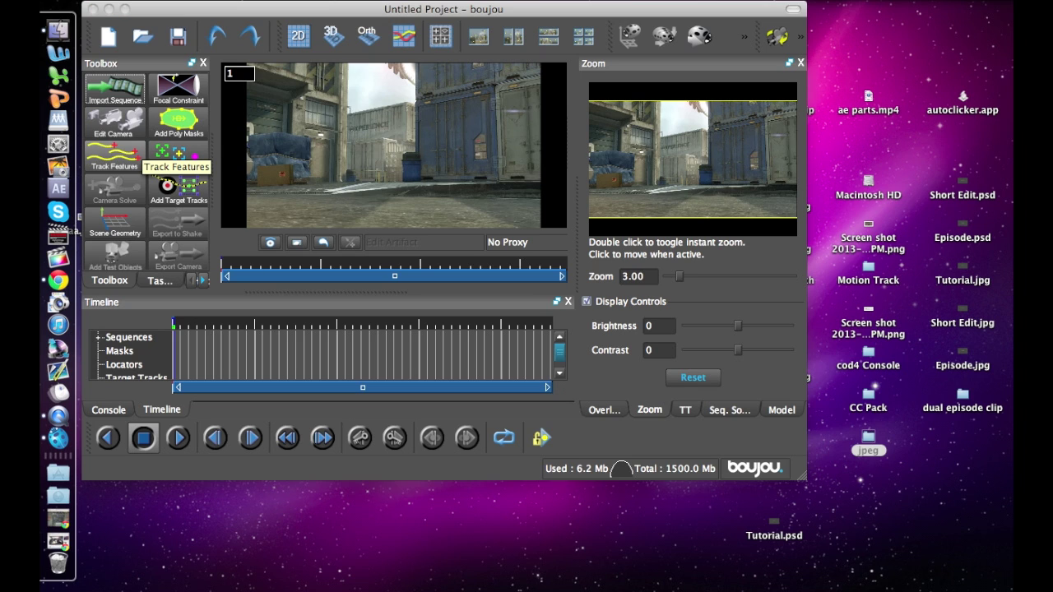
Track features forward and backward over all frames, then browse the Masks and Locators categories.
click(115, 152)
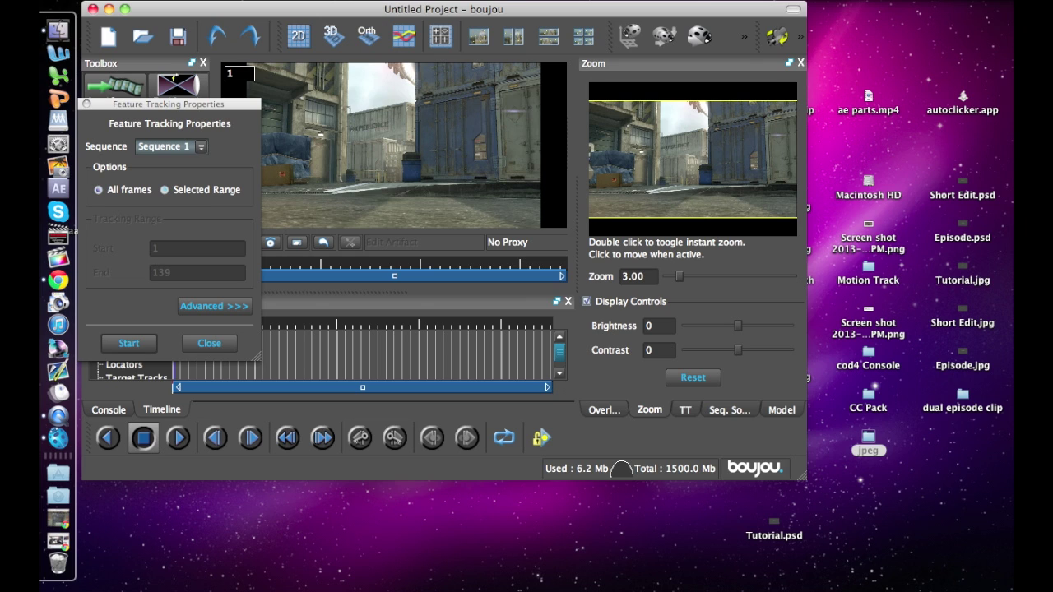
key(Return)
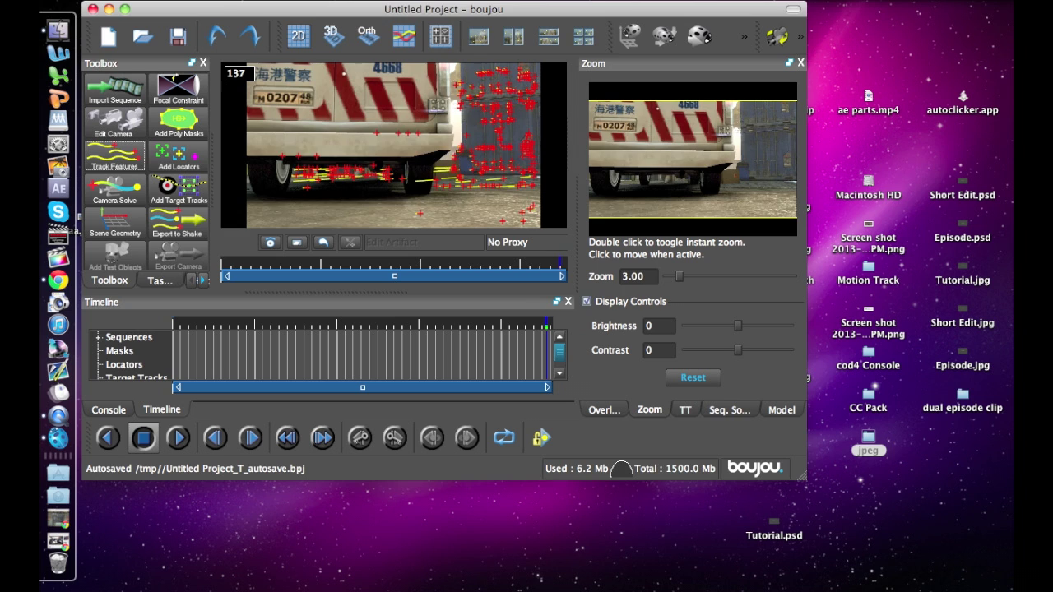
click(119, 350)
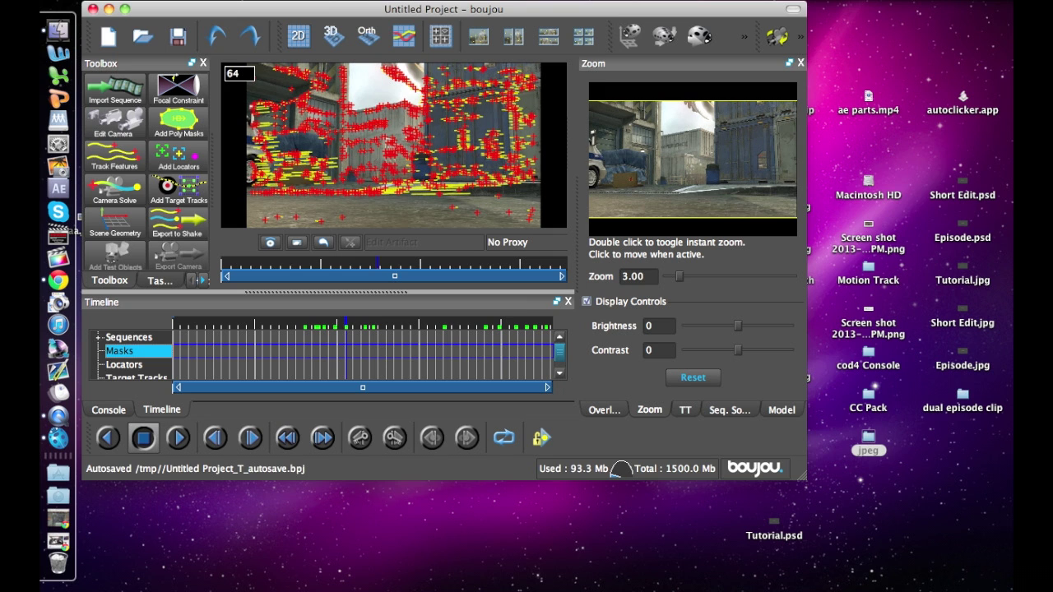
click(123, 364)
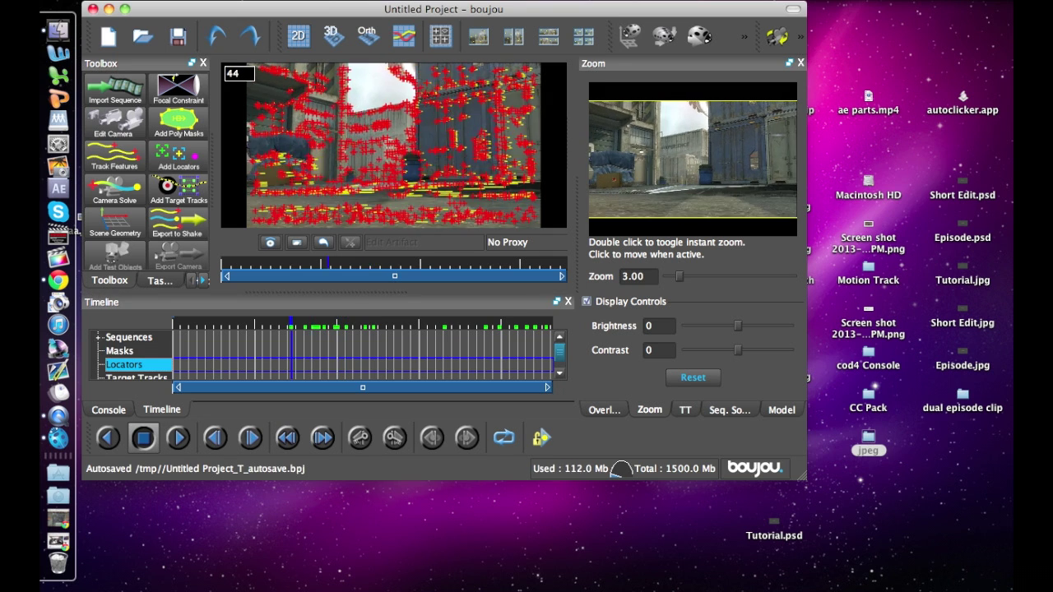
click(119, 350)
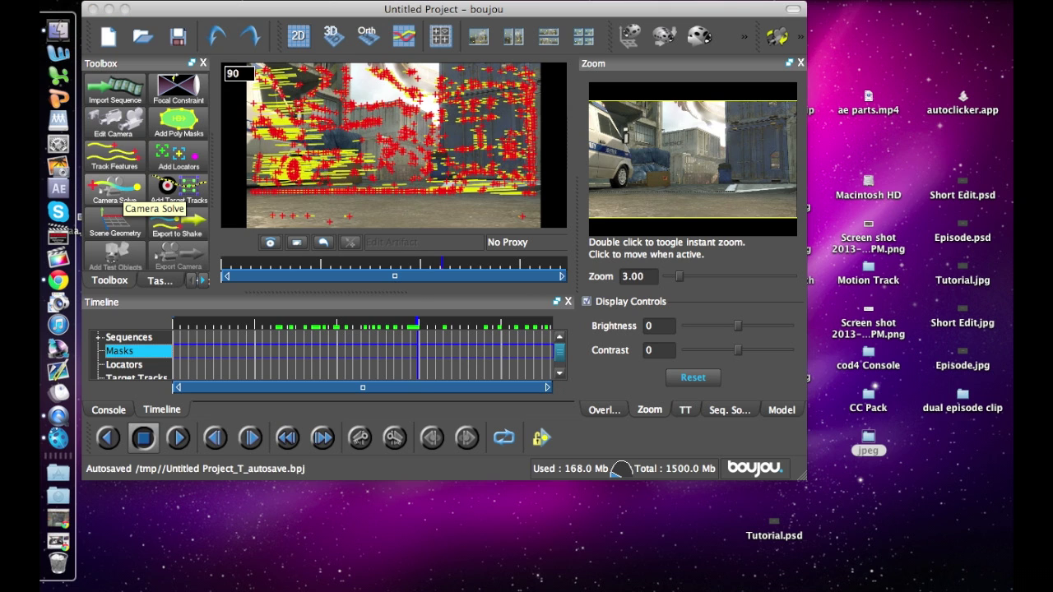
Run a camera solve with camera path smoothness optimisation enabled, creating Camera solve 1.
click(119, 191)
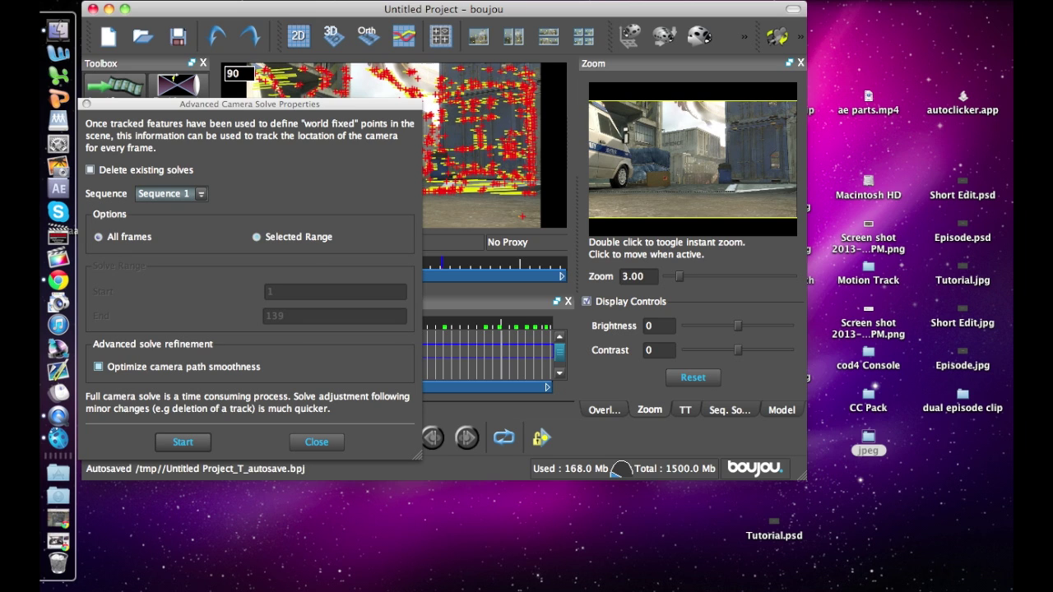
click(99, 366)
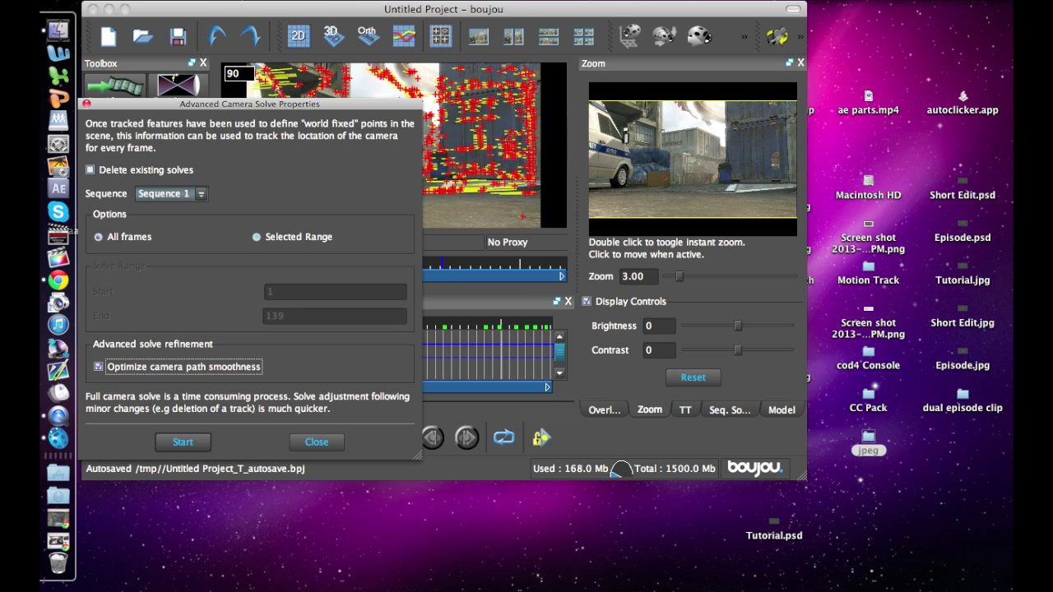
click(183, 441)
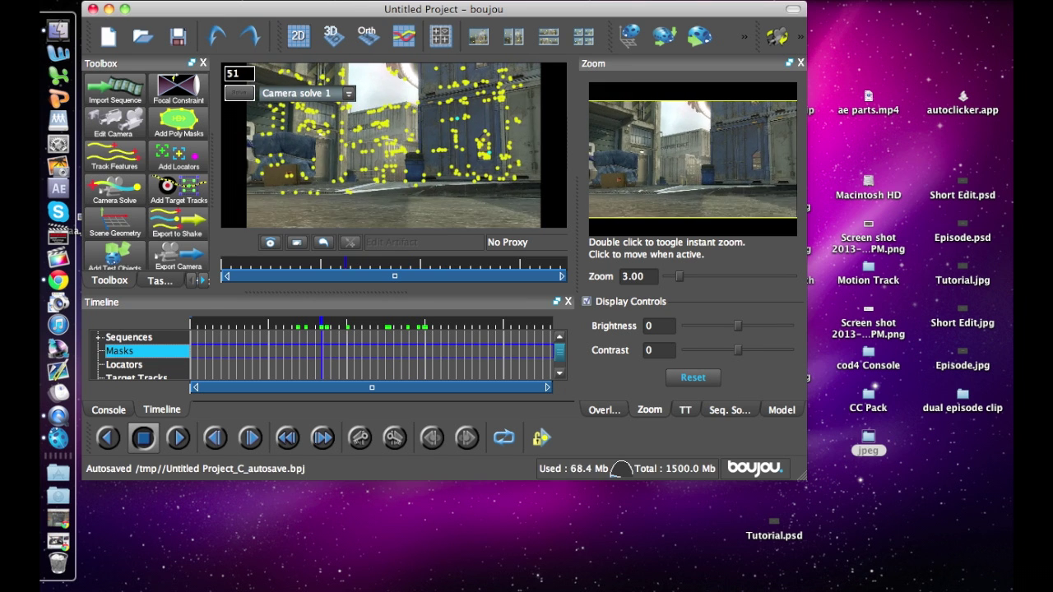
click(123, 364)
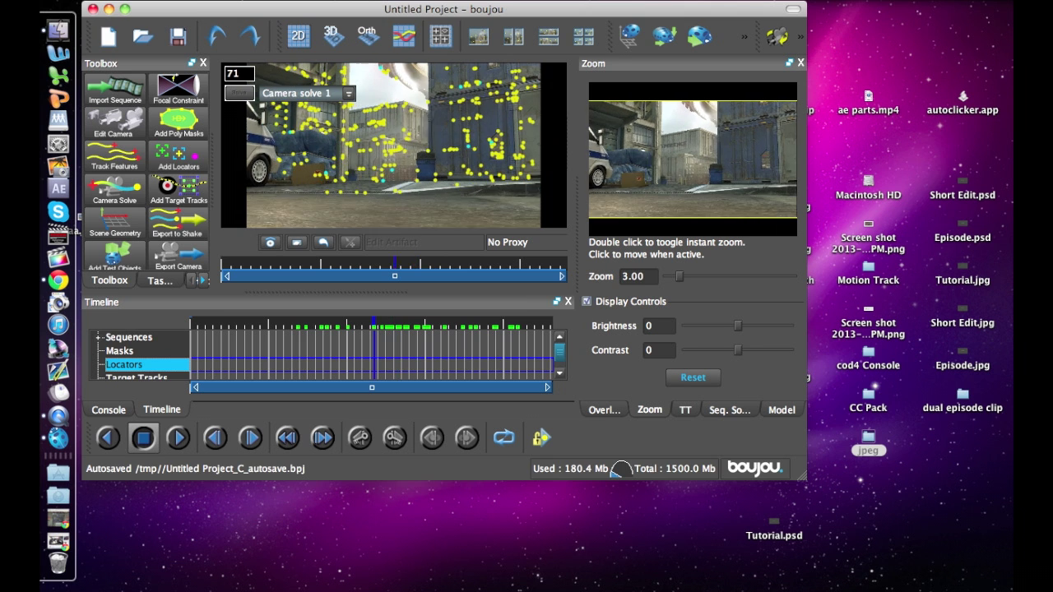
click(119, 350)
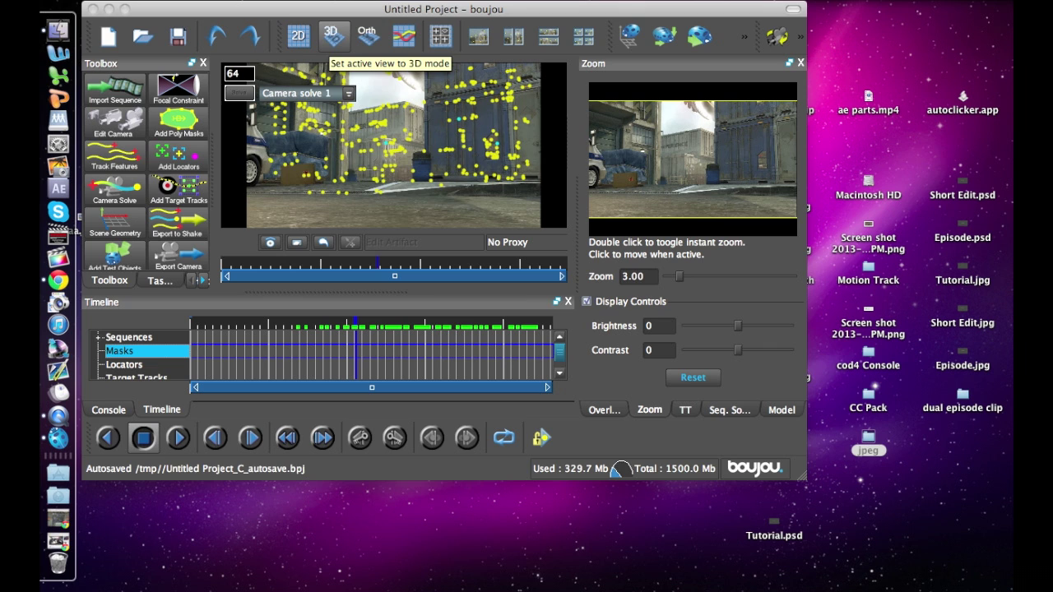
Inspect the solved point cloud in the 3D view, then return to the 2D footage.
click(332, 35)
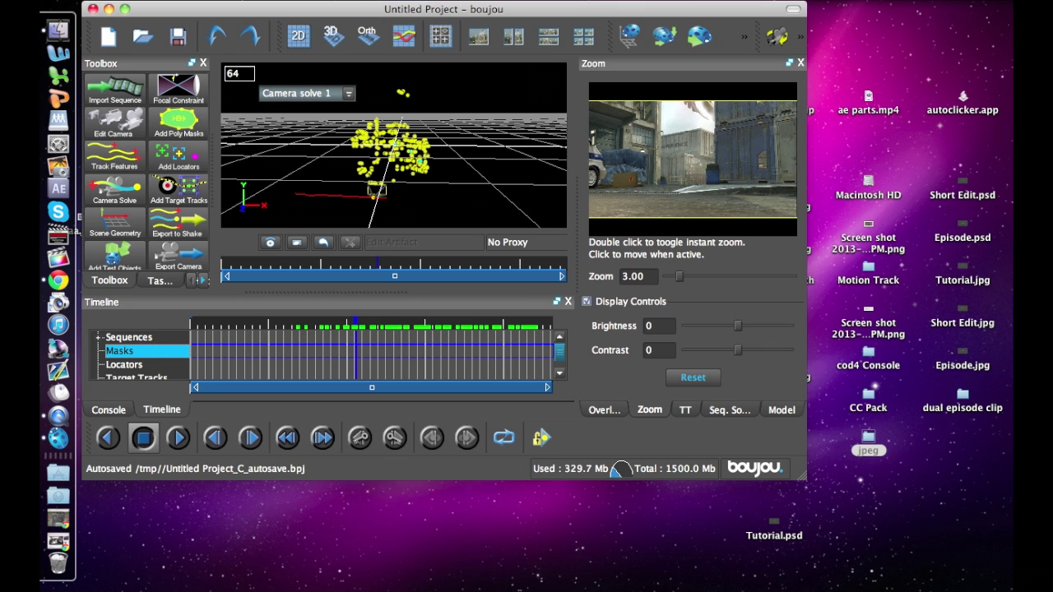
click(129, 337)
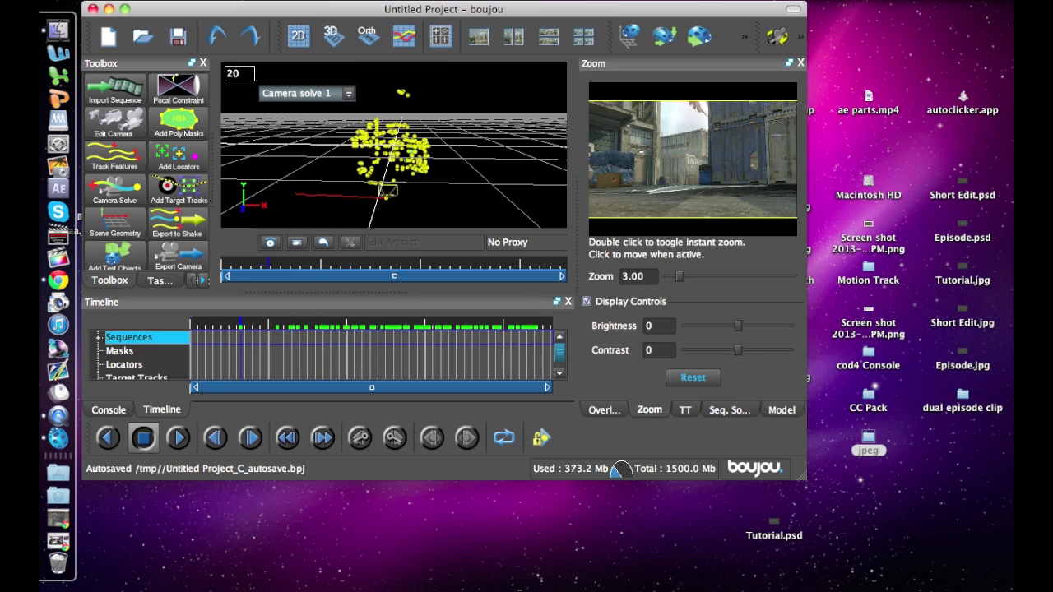
click(120, 350)
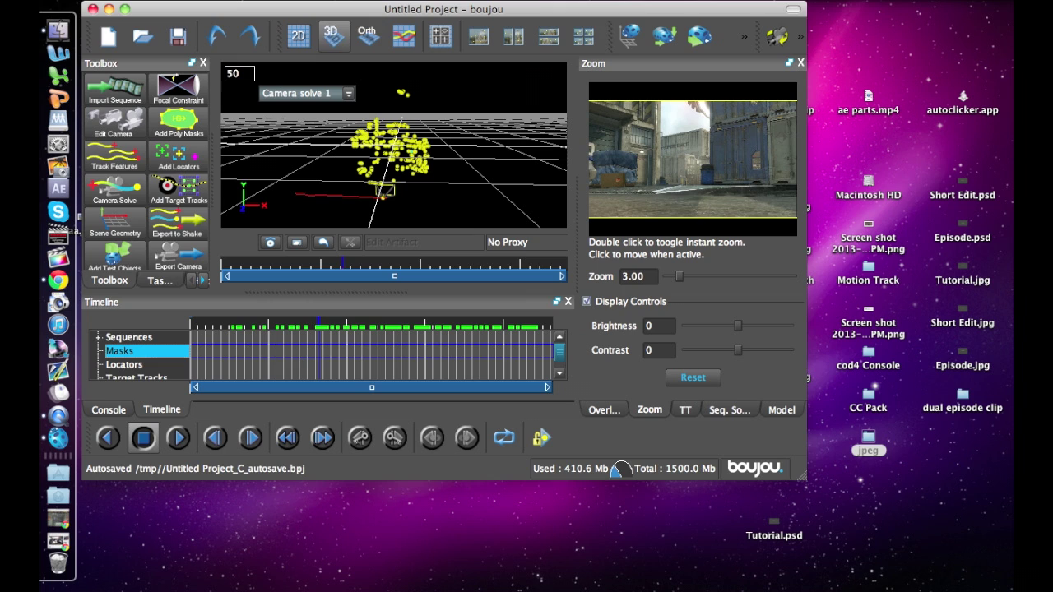
click(298, 36)
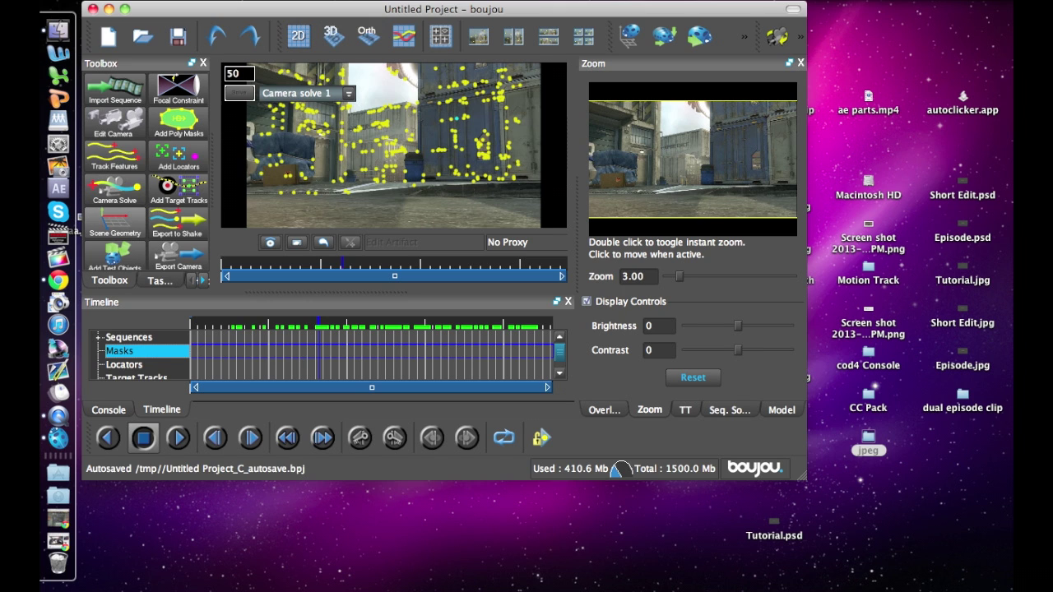
Open Scene Geometry and move its dialog to the top-right, clear of the footage.
click(127, 232)
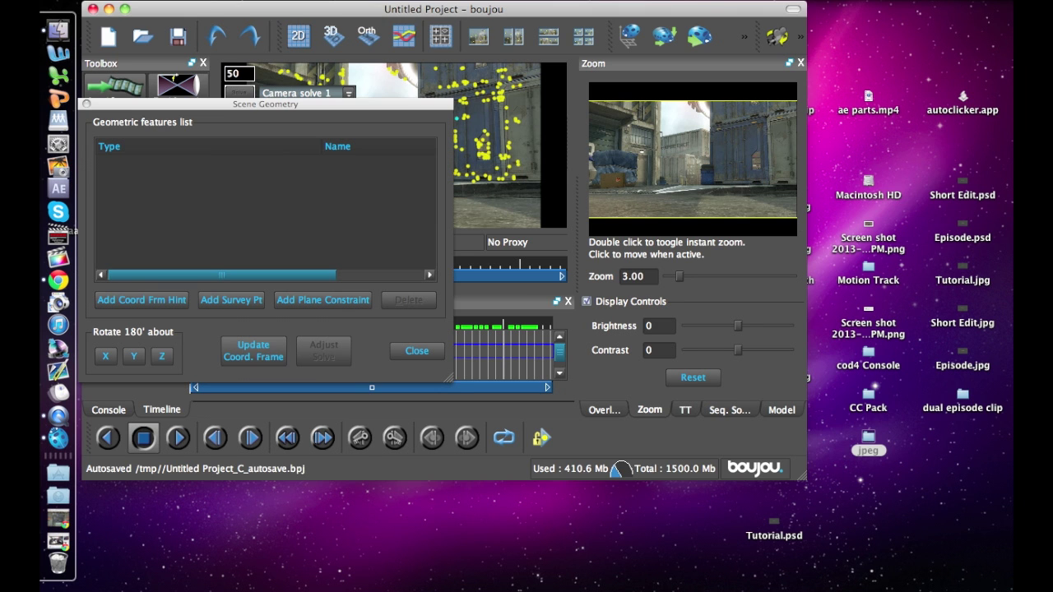
drag(263, 104, 728, 6)
drag(329, 8, 297, 8)
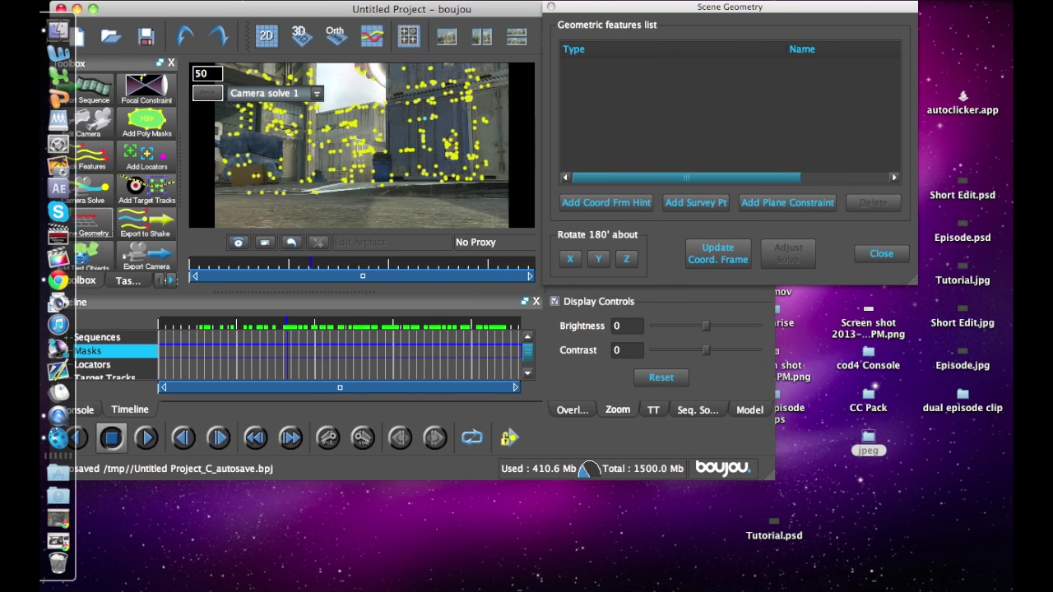